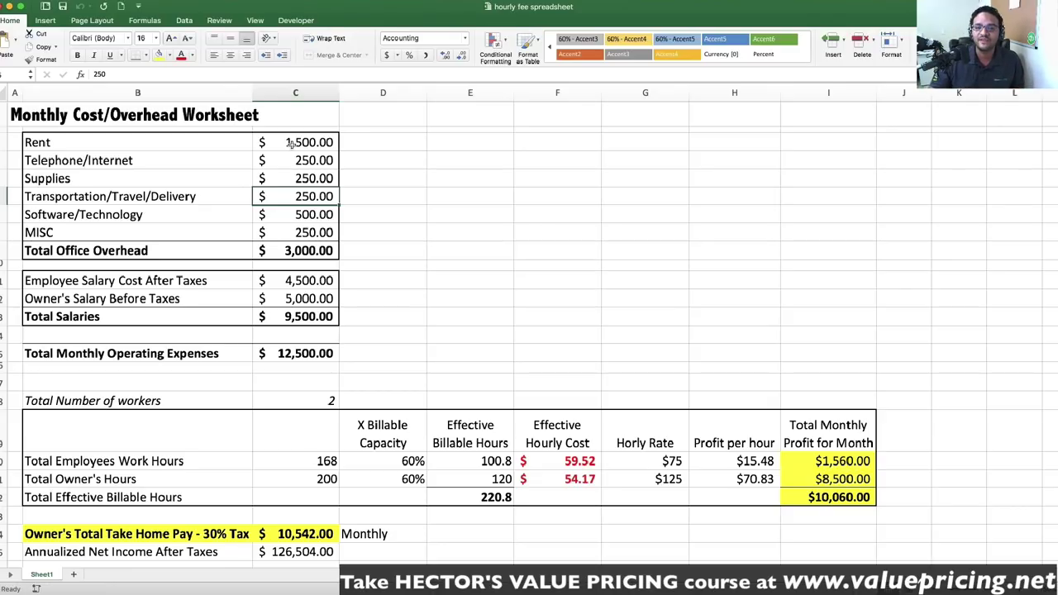
- Examine the office overhead costs, the employee and owner salaries, and the total monthly operating expenses
drag(28, 143, 326, 236)
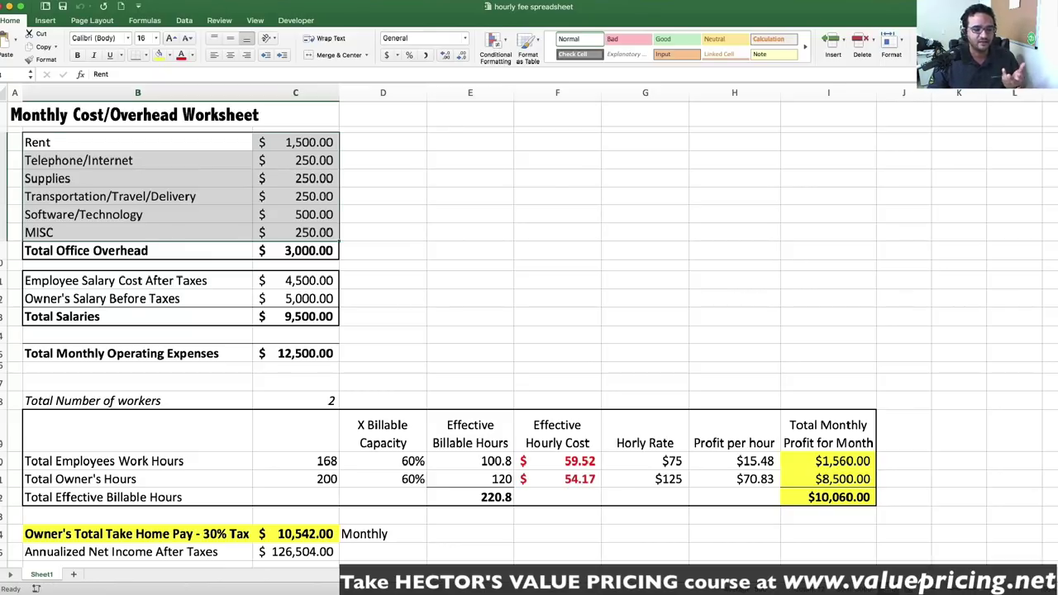
drag(170, 224, 305, 257)
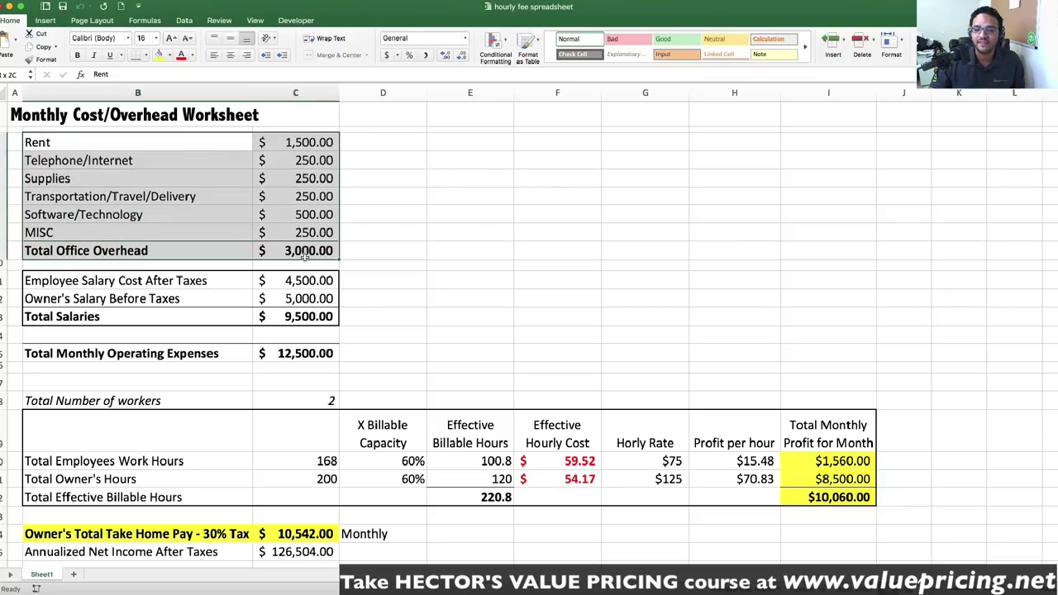
click(305, 257)
drag(40, 280, 306, 303)
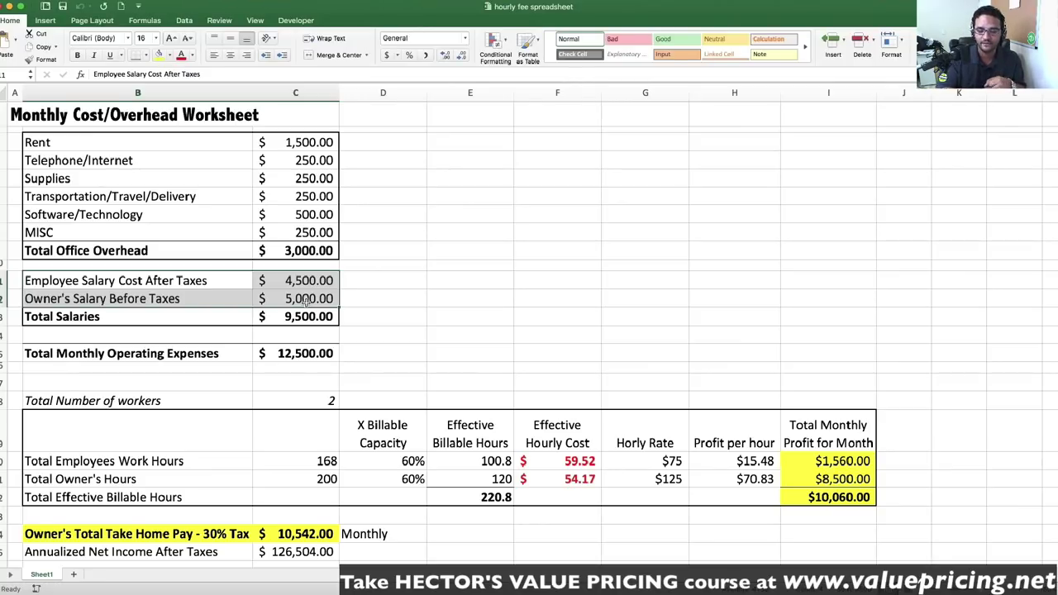
click(177, 298)
click(261, 298)
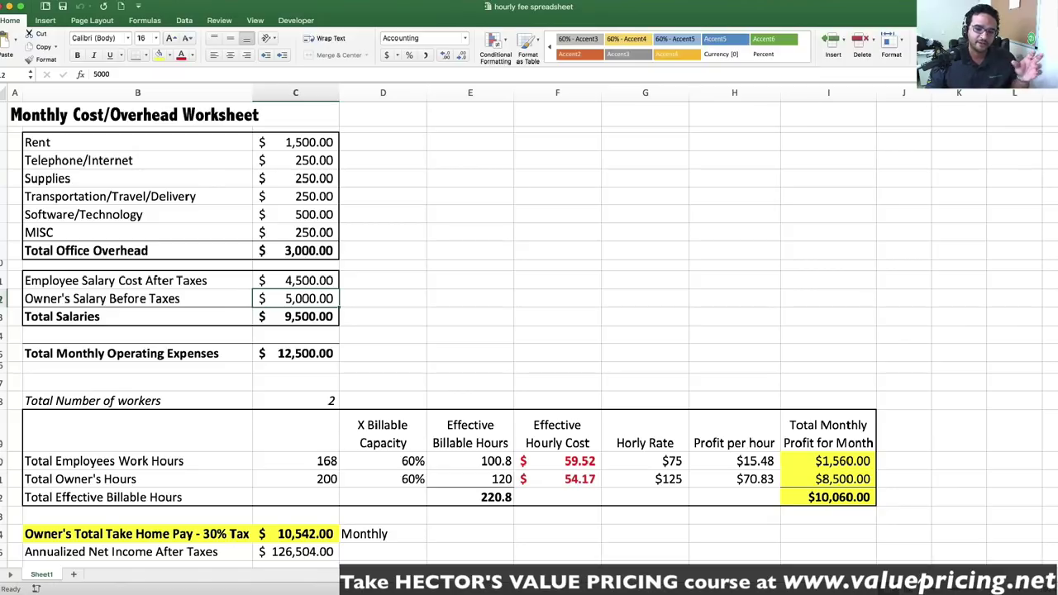
drag(219, 276, 305, 277)
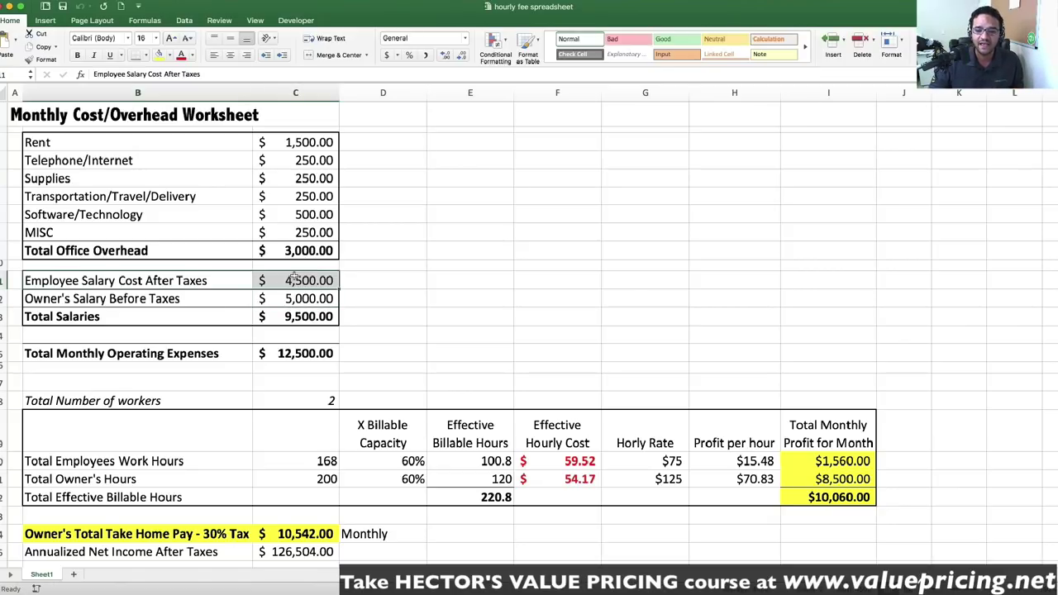
click(334, 346)
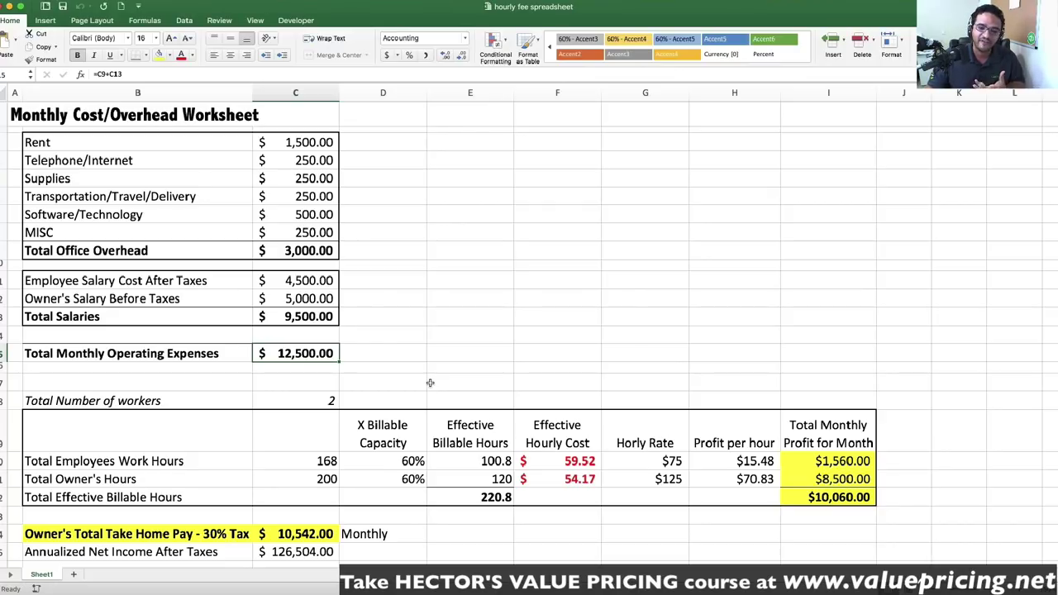
- Set the billable capacity for the employees' work hours to 75%
click(256, 461)
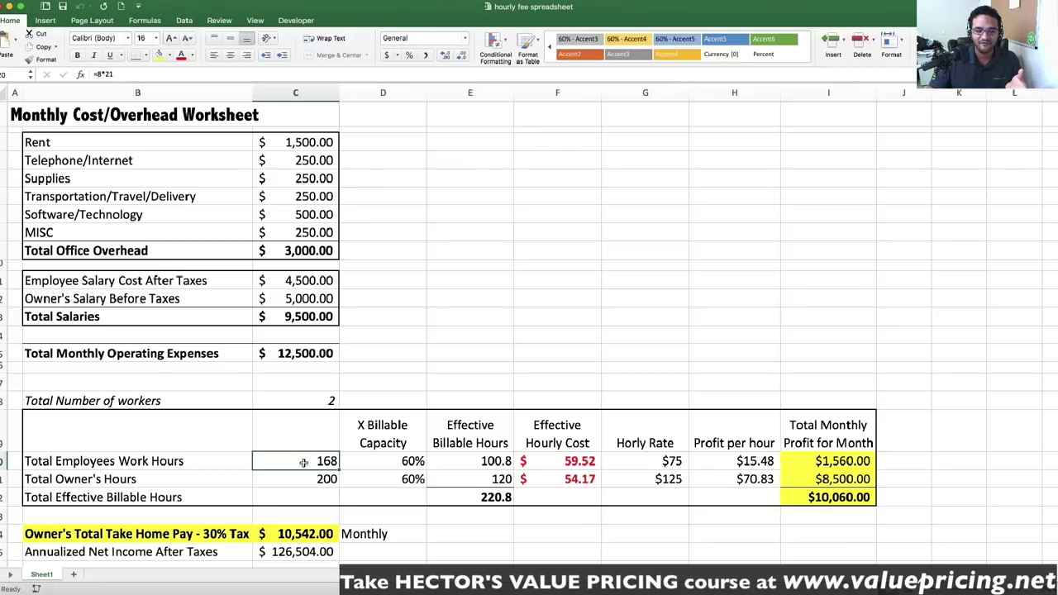
click(388, 460)
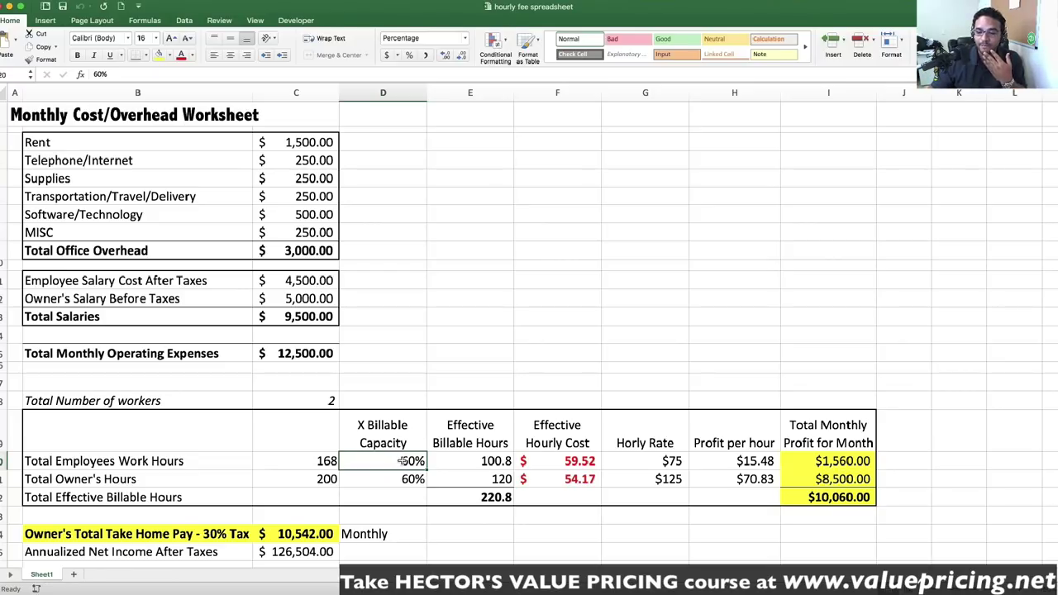
text(75)
key(Return)
key(Up)
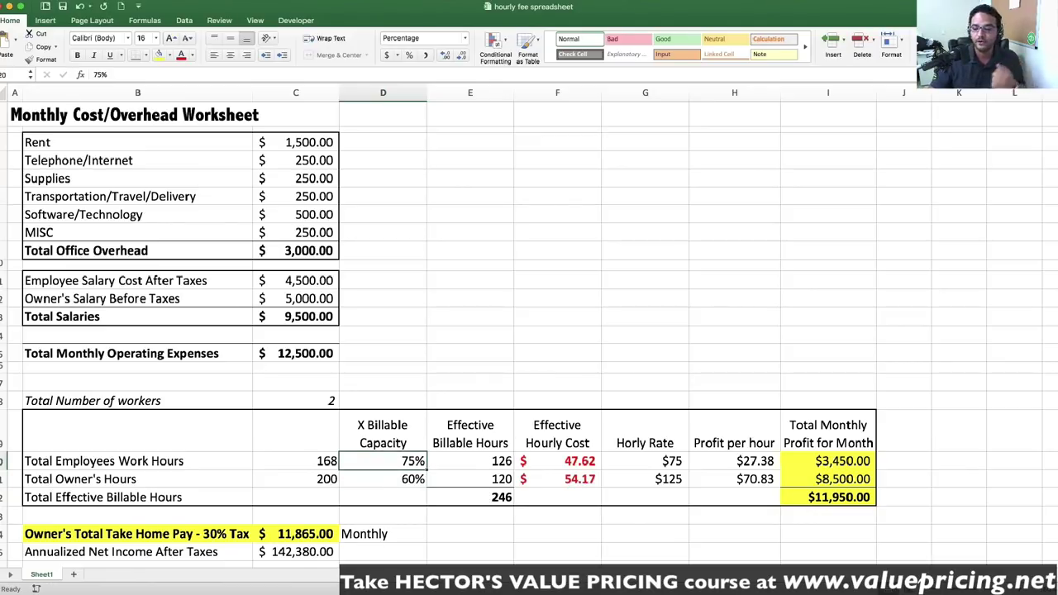
- Inspect the formulas behind the employees' effective billable hours and effective hourly cost
click(484, 467)
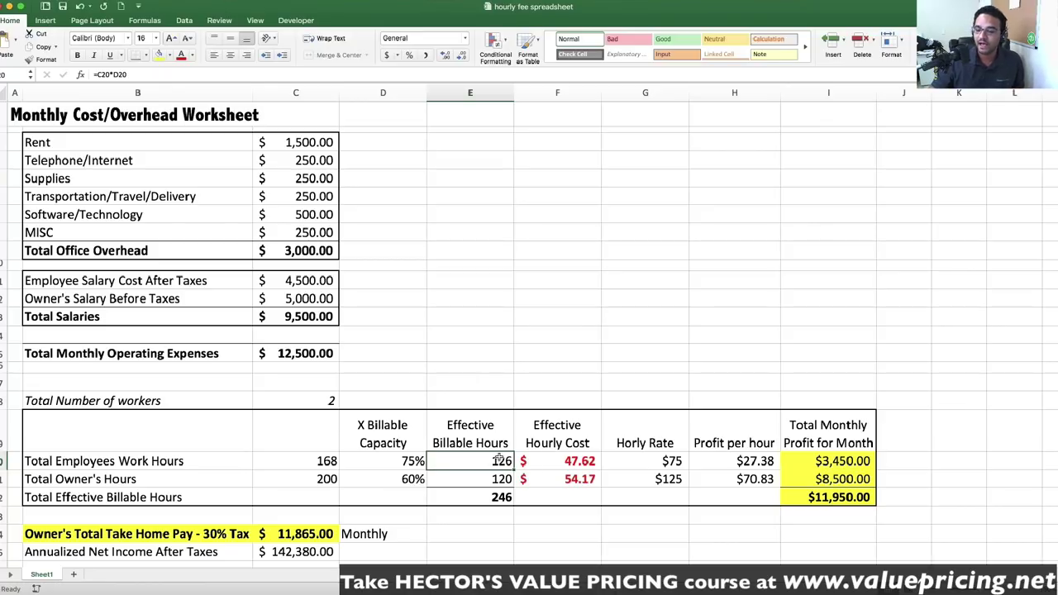
click(569, 461)
double_click(568, 461)
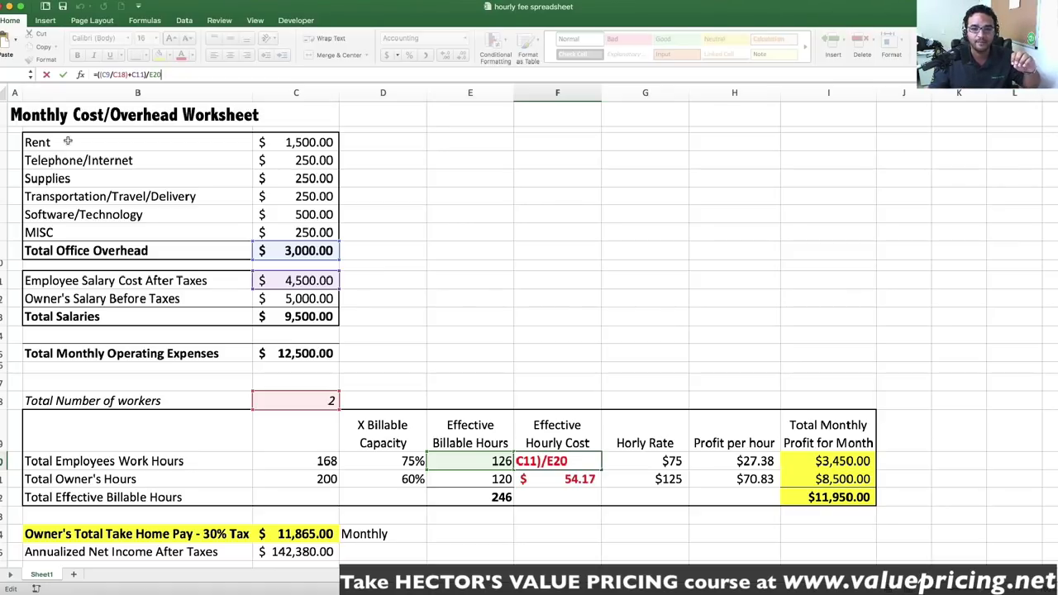
drag(97, 74, 127, 74)
click(183, 75)
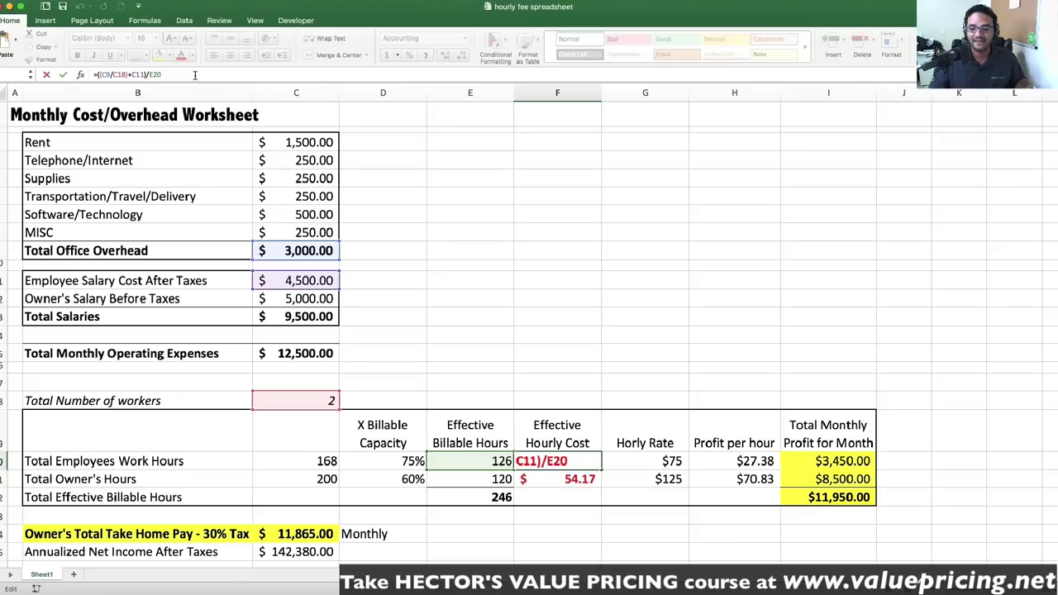
key(Return)
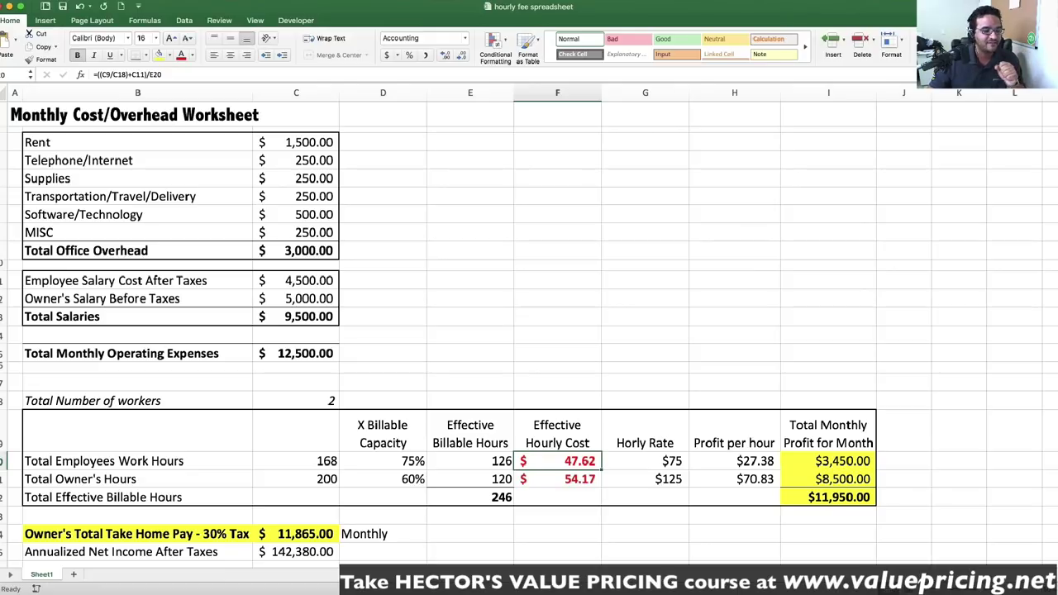
- Inspect the employees' hourly rate, profit per hour and monthly profit formula, and highlight the whole employee row
click(665, 461)
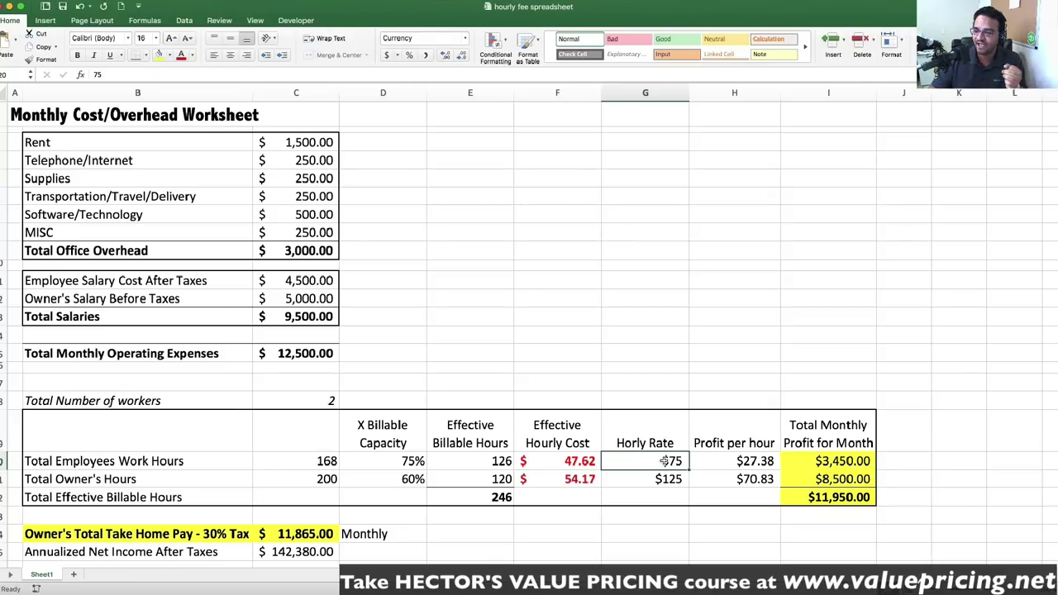
key(Right)
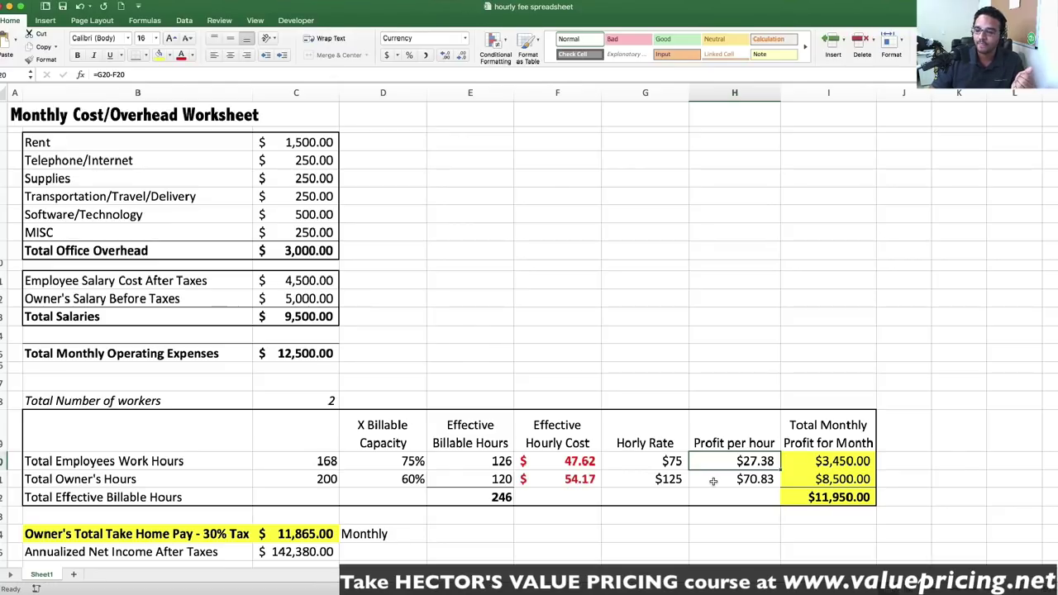
click(826, 462)
text(=H20*E20)
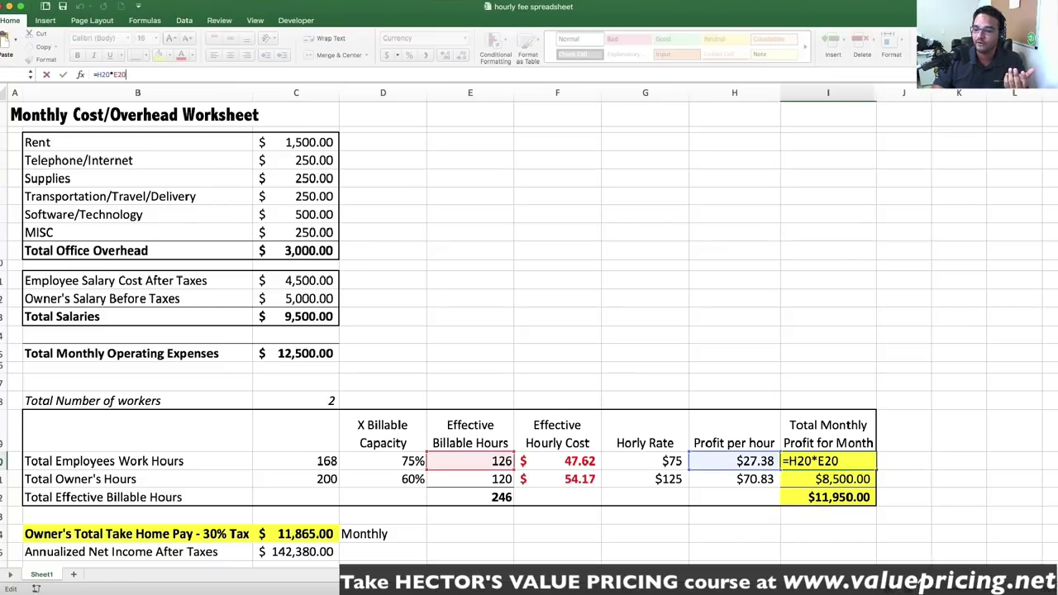
key(Return)
drag(136, 460, 806, 460)
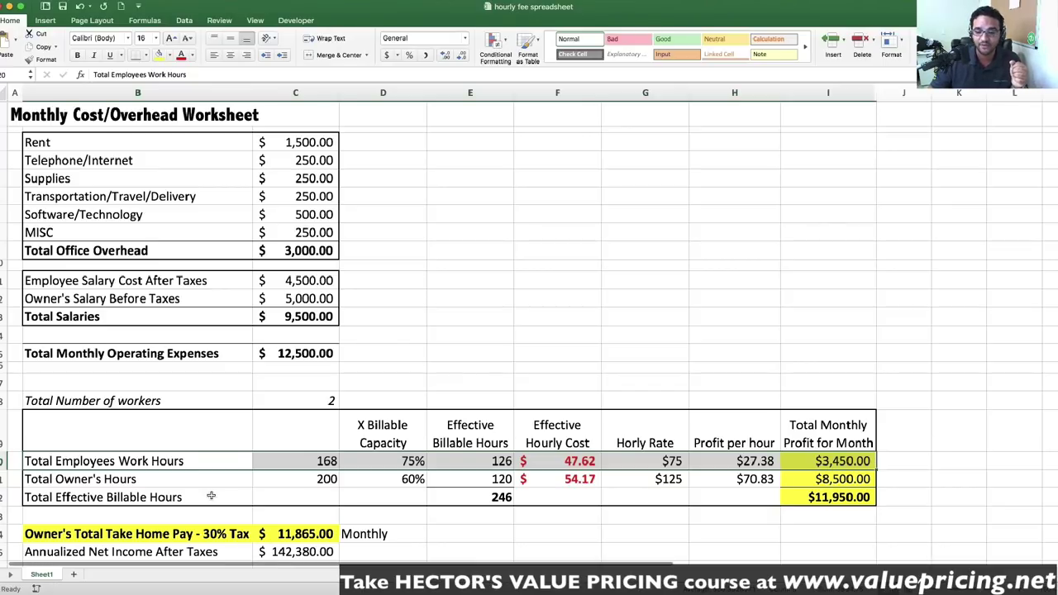
- Set the billable capacity for the owner's hours to 50%
drag(206, 479, 380, 461)
click(316, 480)
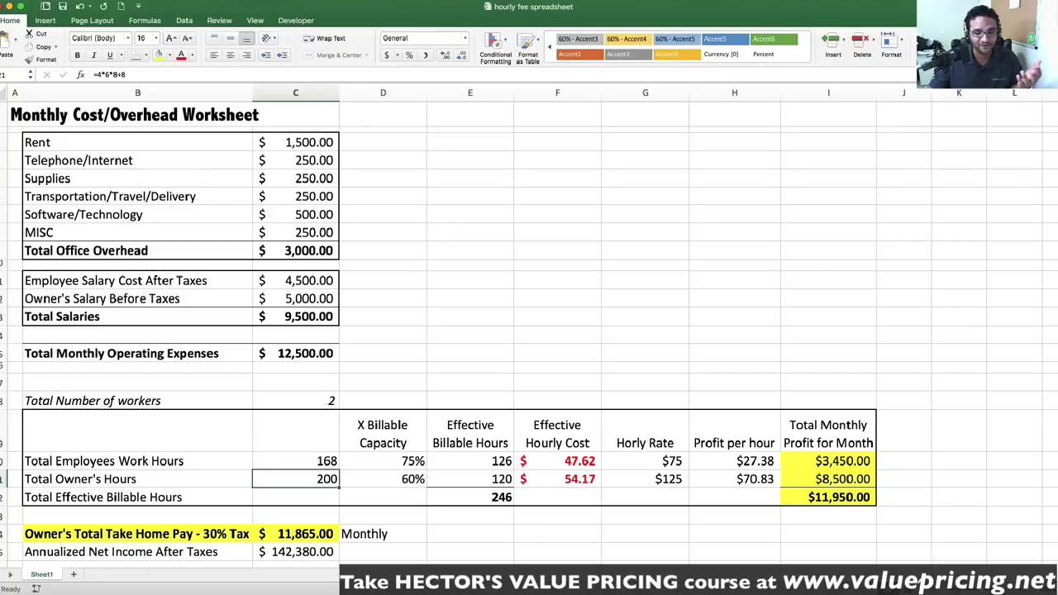
key(Right)
text(50)
key(Return)
click(413, 484)
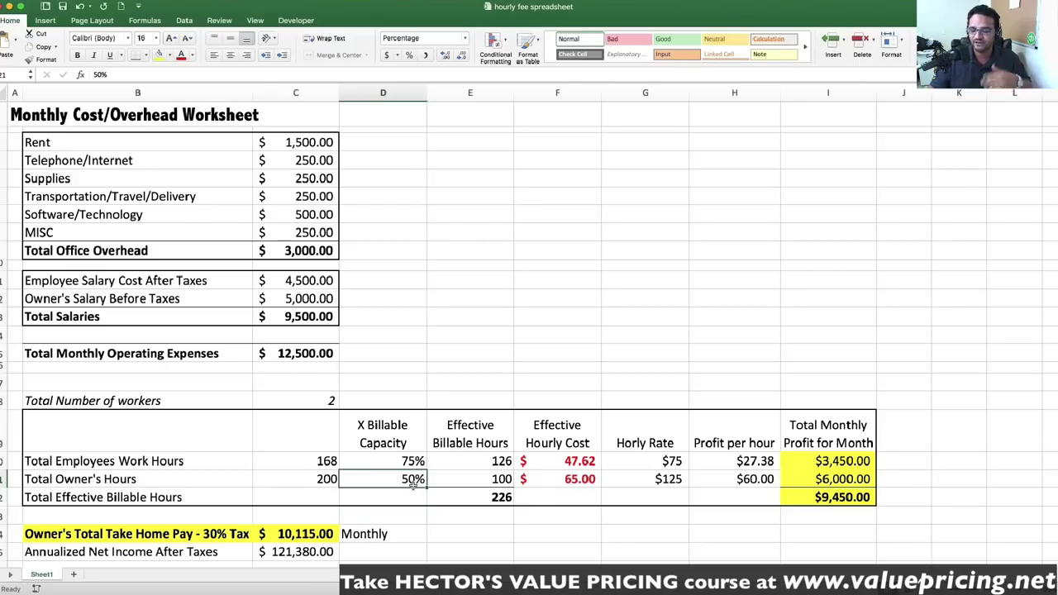
- Review the owner's effective billable hours, hourly cost, rate and profit per hour, plus the monthly profit figures and their total
click(477, 478)
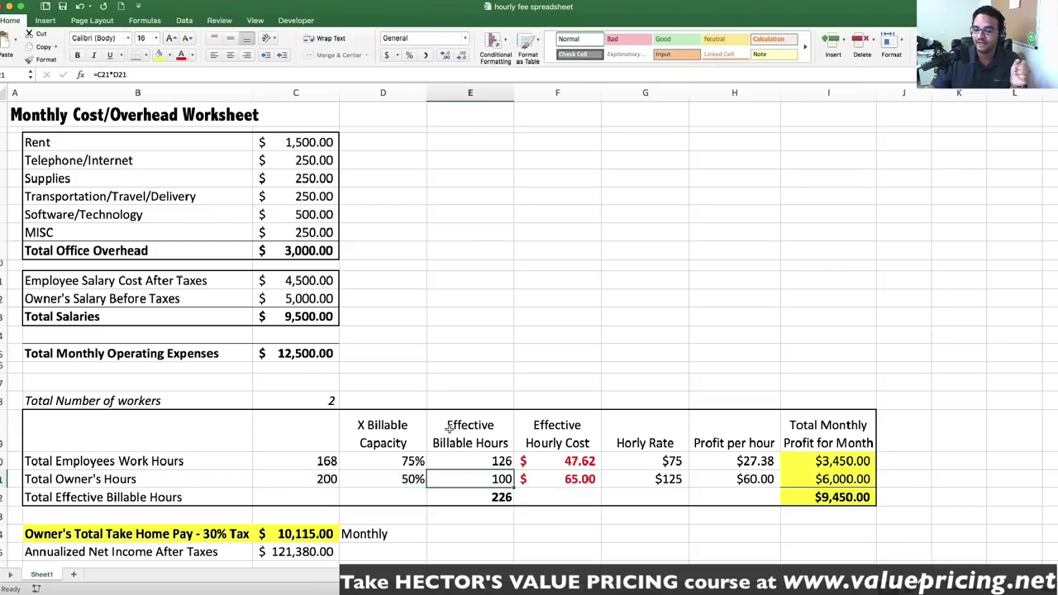
key(Right)
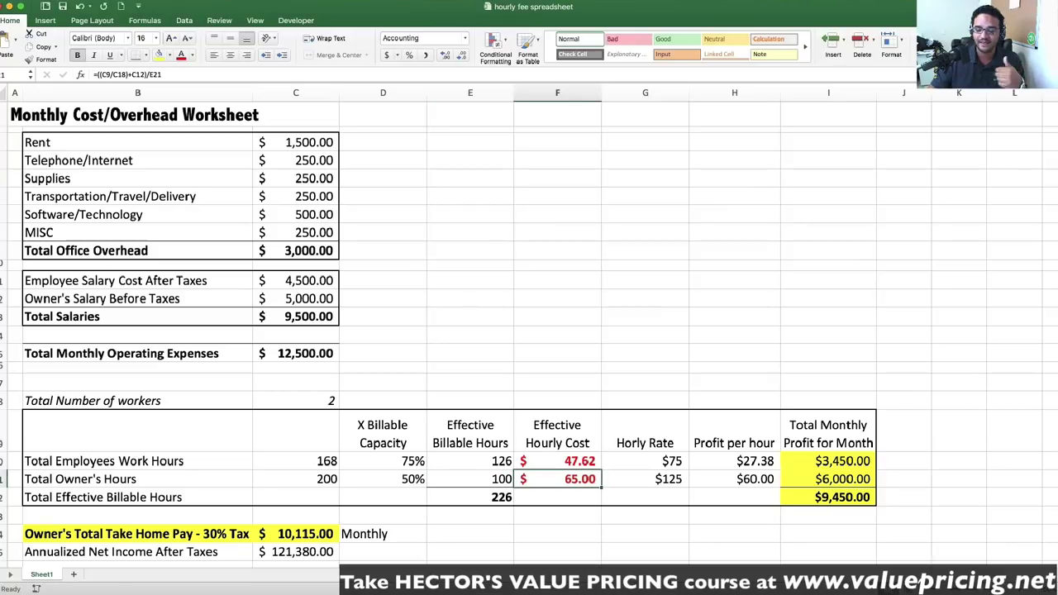
key(Right)
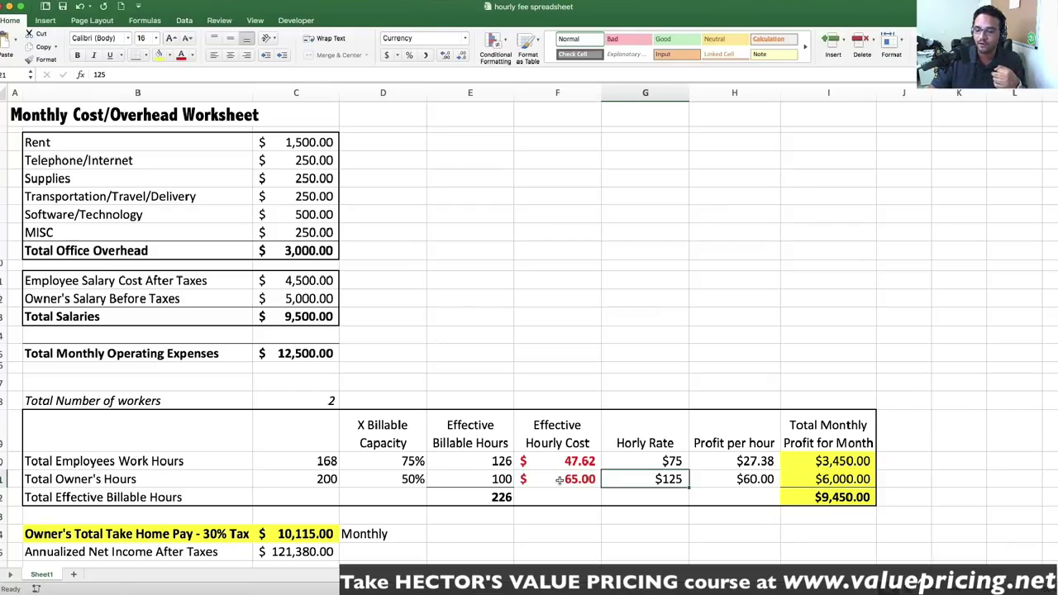
key(Right)
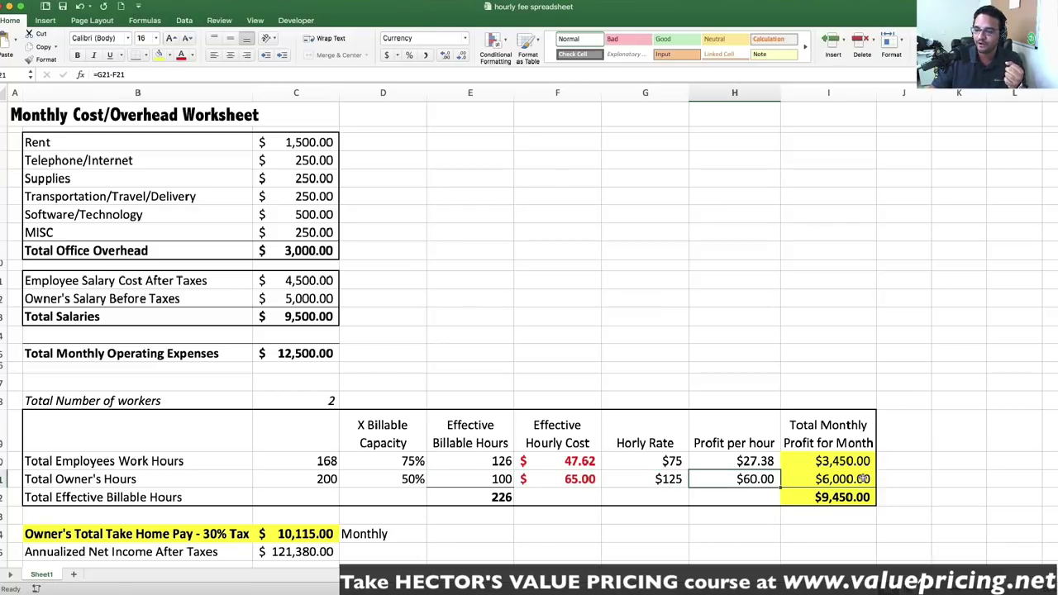
key(Right)
key(Down)
drag(844, 465, 843, 480)
click(841, 496)
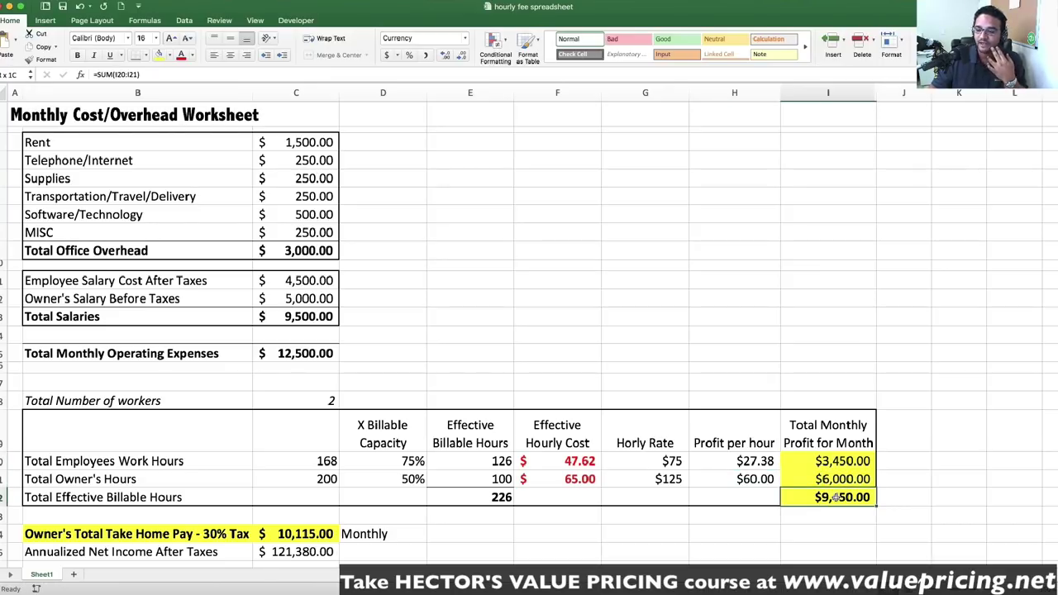
- Inspect the formulas for the owner's total take-home pay after 30% tax and the annualized net income
click(316, 533)
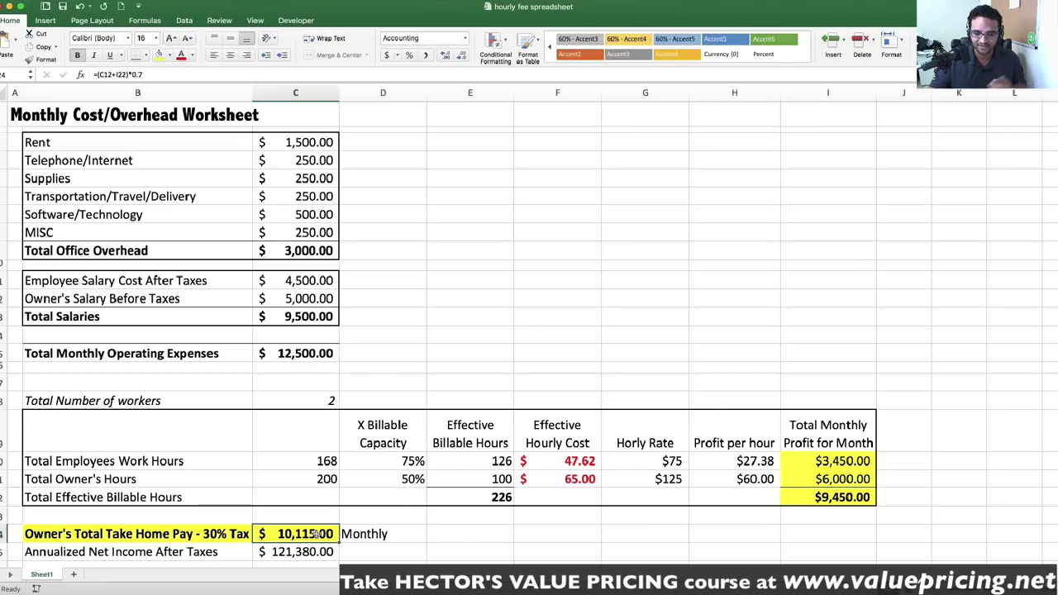
key(Down)
click(117, 552)
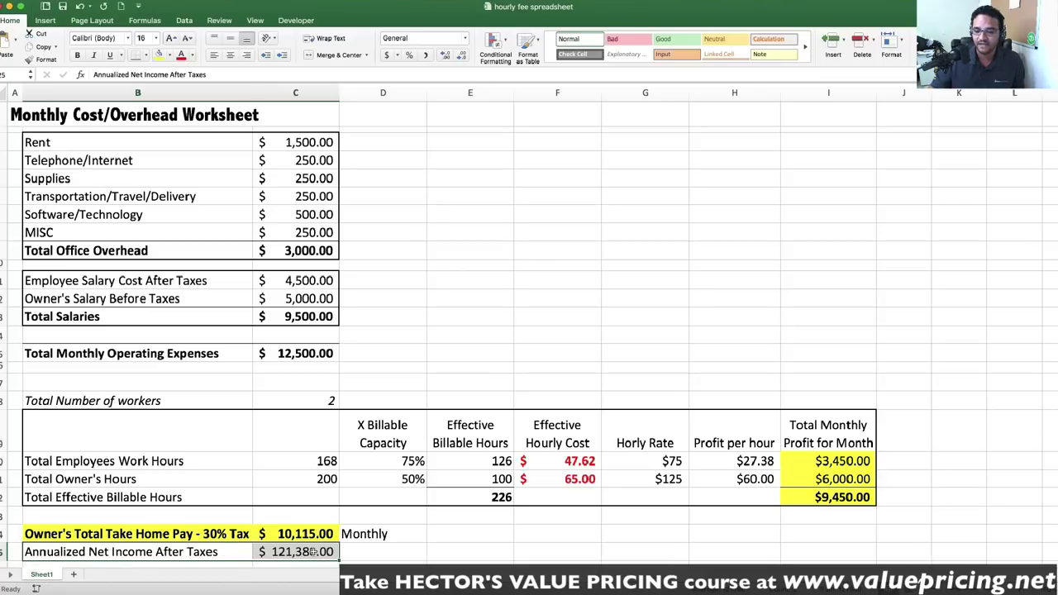
click(262, 551)
scroll(371, 310, down, 1)
scroll(372, 310, up, 1)
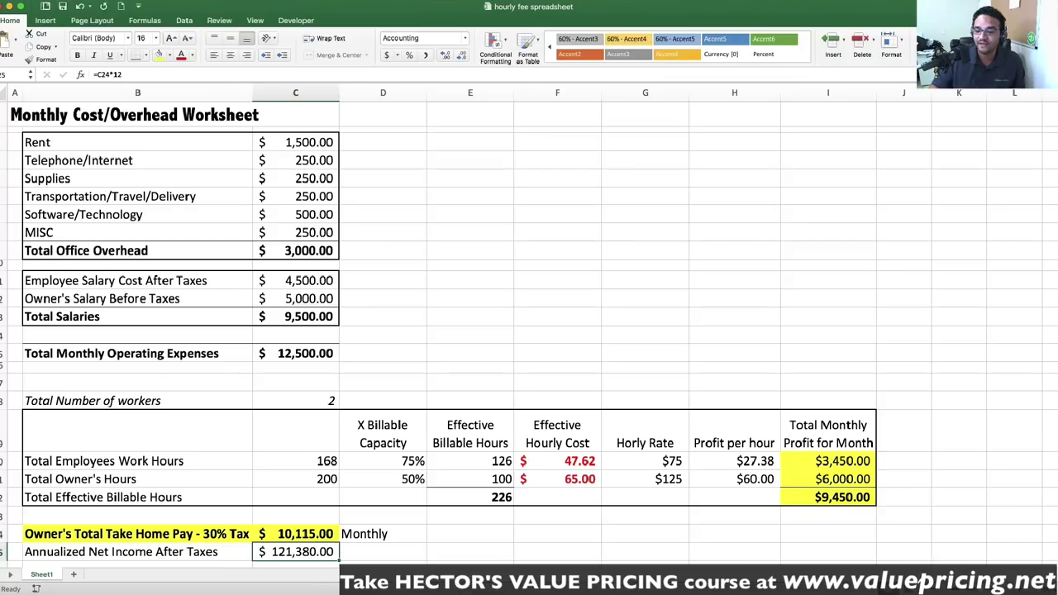
- Highlight in turn the billable capacities, the work hours and the office overhead amounts that feed the calculation
drag(383, 461, 402, 476)
drag(297, 461, 317, 484)
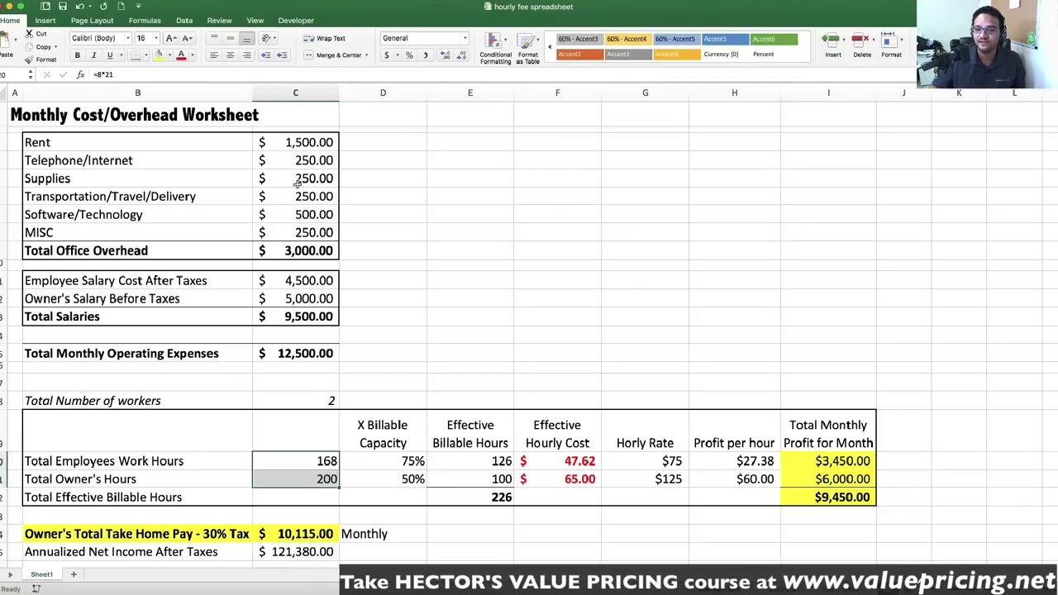
drag(295, 144, 310, 233)
click(467, 302)
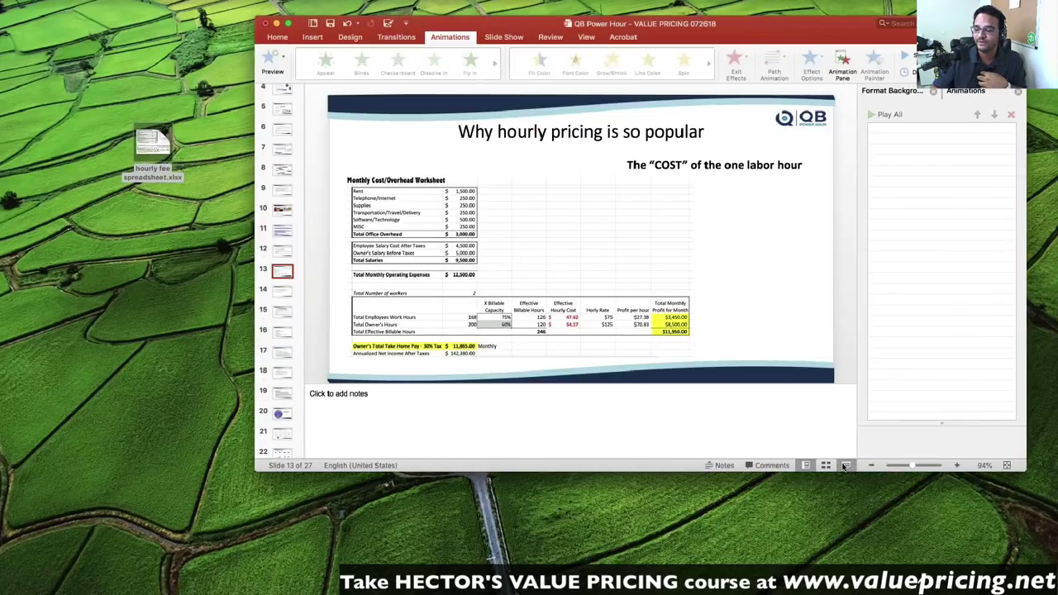
- In PowerPoint, start the slide show from the "Why hourly pricing is so popular" slide and display it full screen
click(844, 465)
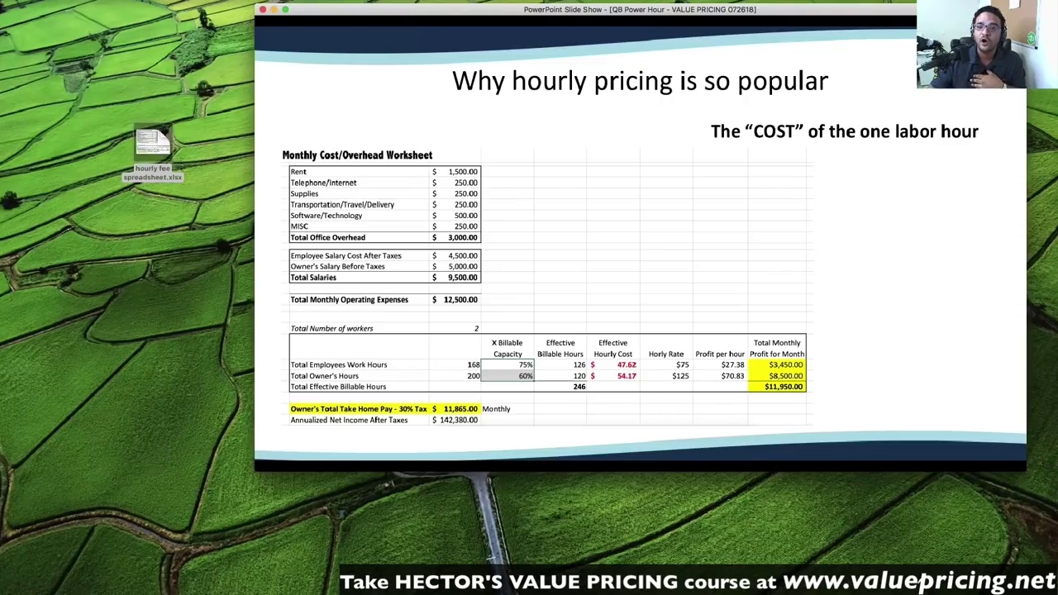
click(285, 10)
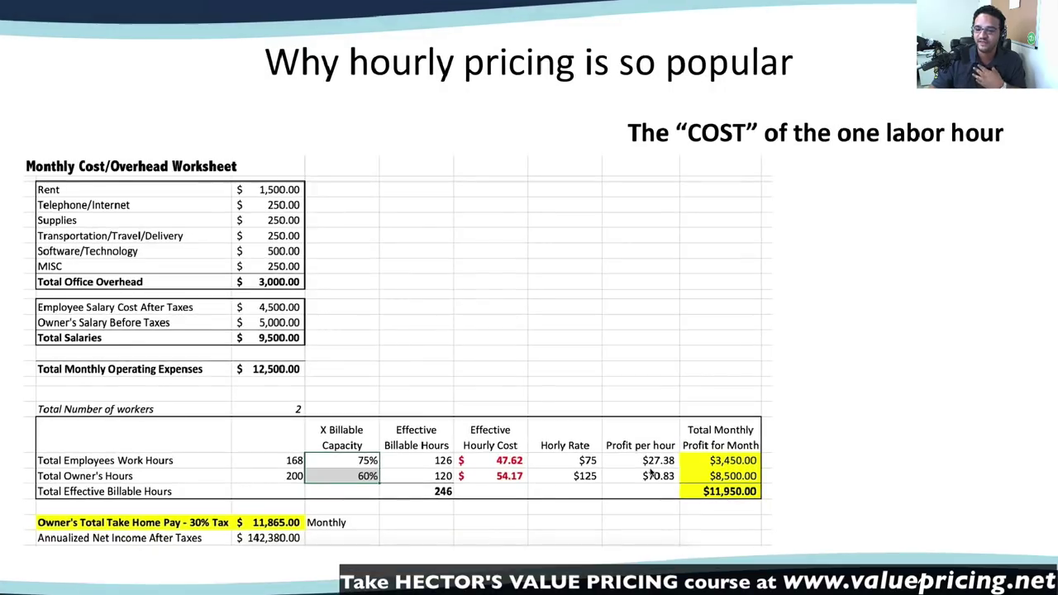